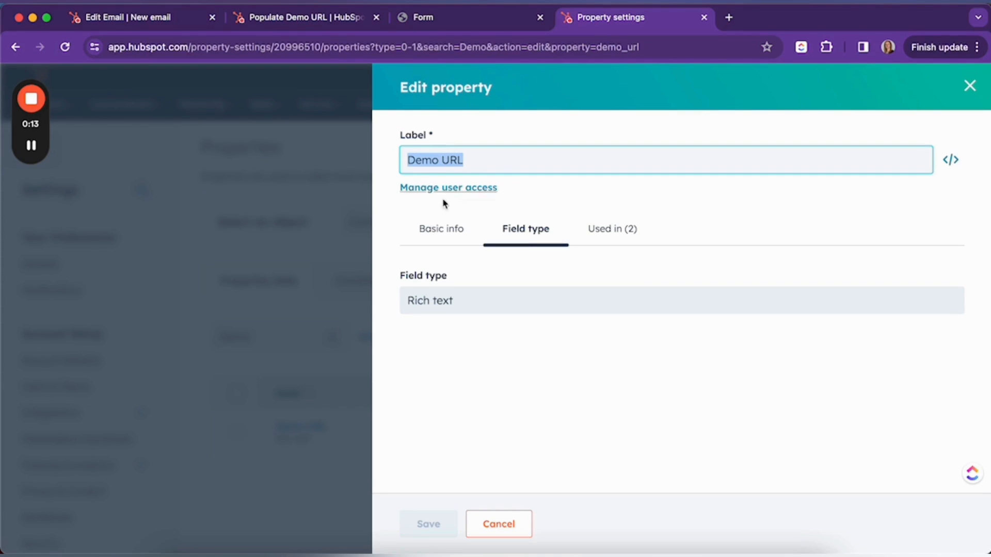
- Check the label and field type of the Demo URL contact property
{"action": "left_click", "coordinate": [483, 159]}
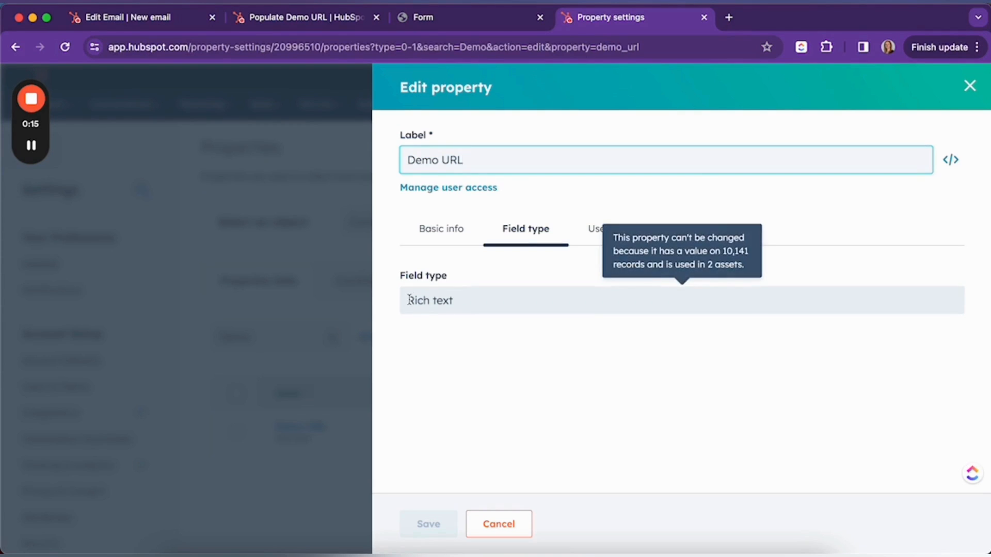
{"action": "left_click_drag", "start_coordinate": [408, 301], "coordinate": [468, 302]}
{"action": "left_click", "coordinate": [472, 371]}
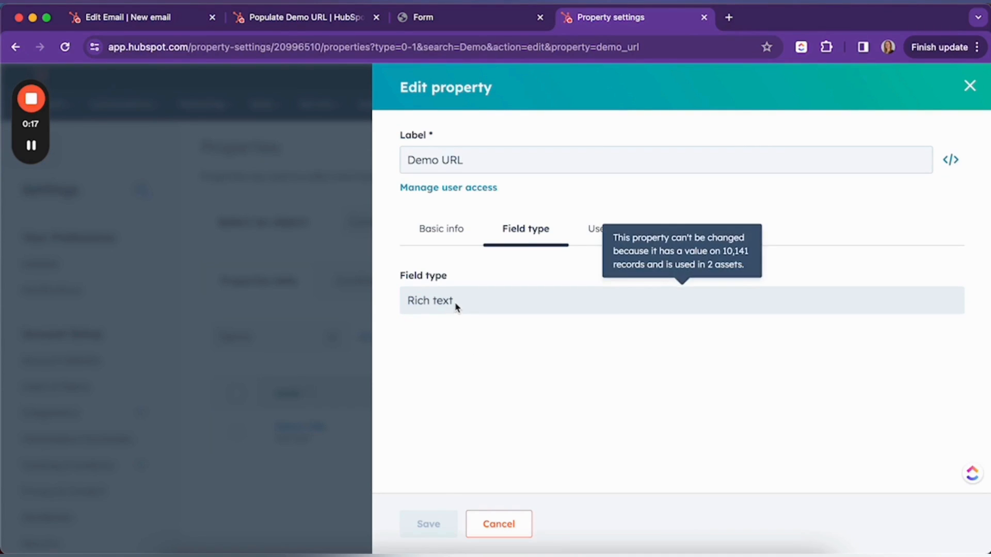
{"action": "mouse_move", "coordinate": [477, 306]}
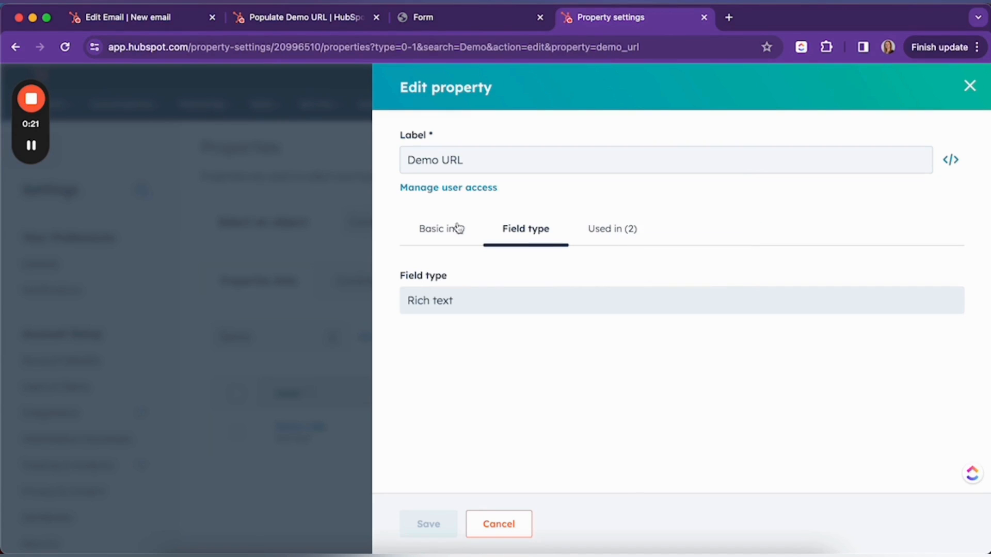
- View the shared form's name and email fields and compare it with the Demo URL property settings
{"action": "left_click", "coordinate": [485, 20]}
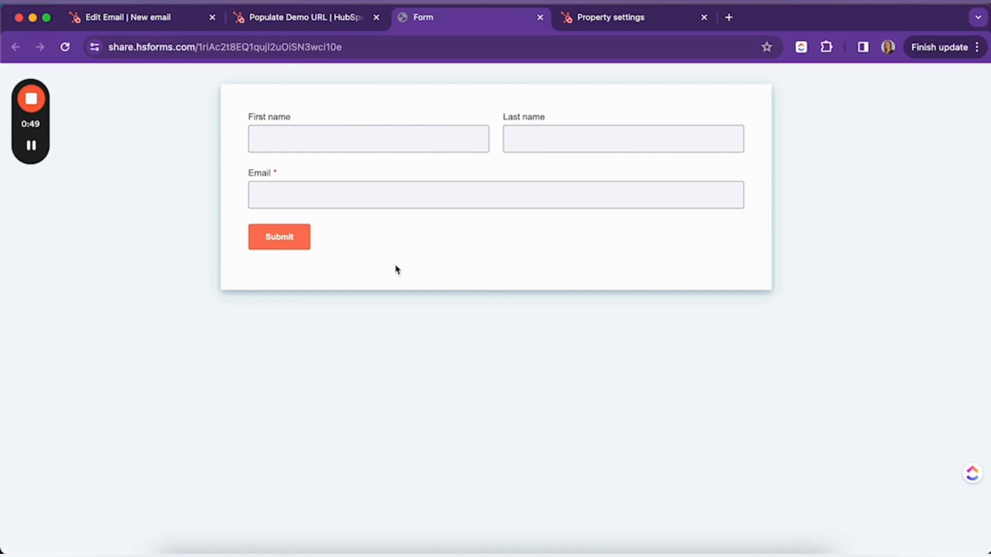
{"action": "left_click", "coordinate": [581, 17]}
{"action": "left_click", "coordinate": [496, 18]}
- Switch to the Populate Demo URL workflow, close the open action without saving, and review the enrollment trigger
{"action": "left_click", "coordinate": [287, 23]}
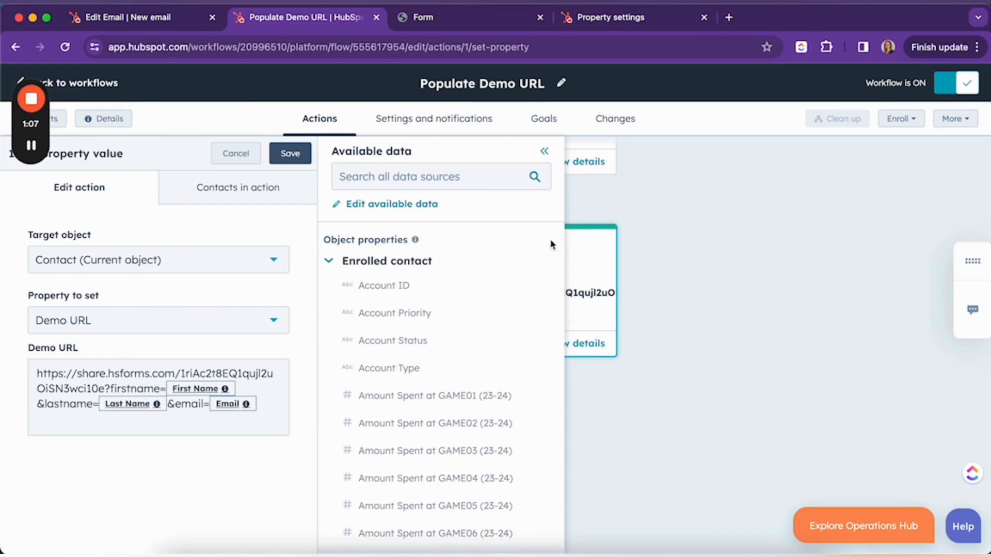
{"action": "left_click", "coordinate": [237, 153]}
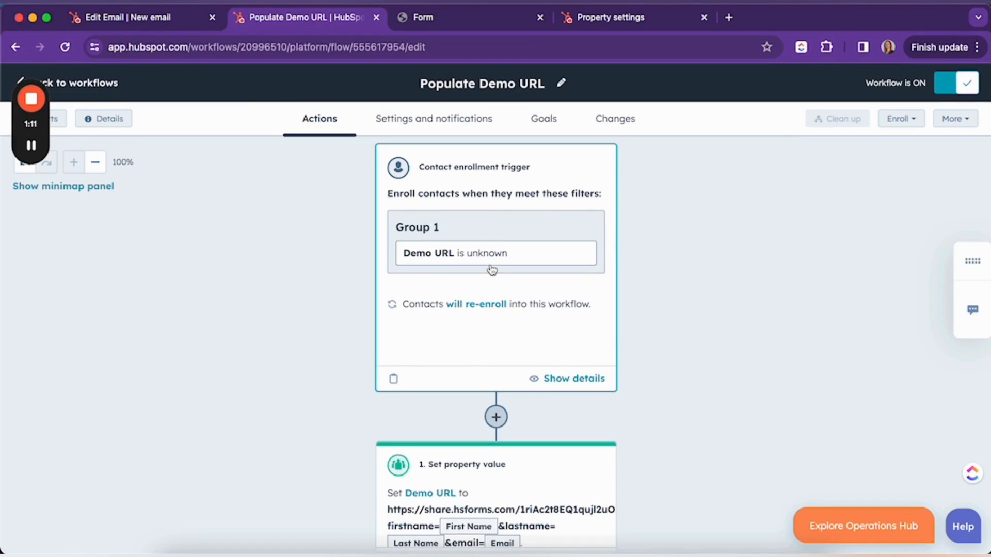
{"action": "scroll", "coordinate": [492, 270], "scroll_direction": "down", "scroll_amount": 5}
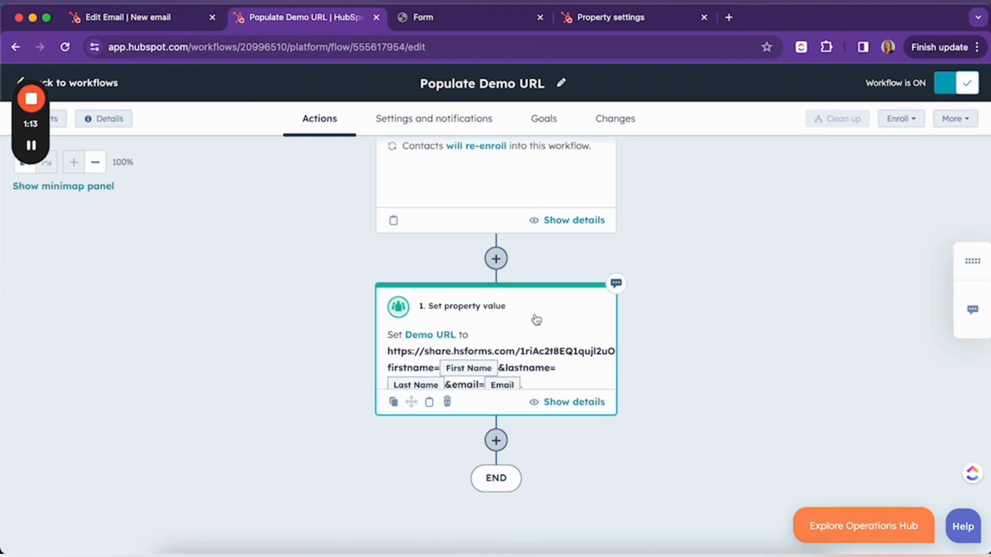
- Open the workflow's Set property value action and examine the form link and query parameters in the Demo URL value
{"action": "left_click", "coordinate": [537, 320]}
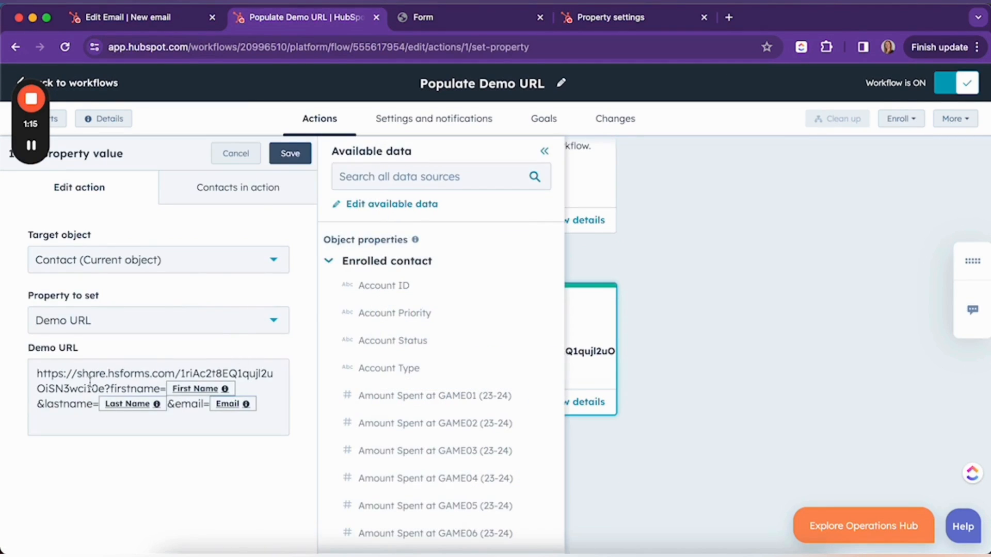
{"action": "left_click_drag", "start_coordinate": [160, 389], "coordinate": [37, 374]}
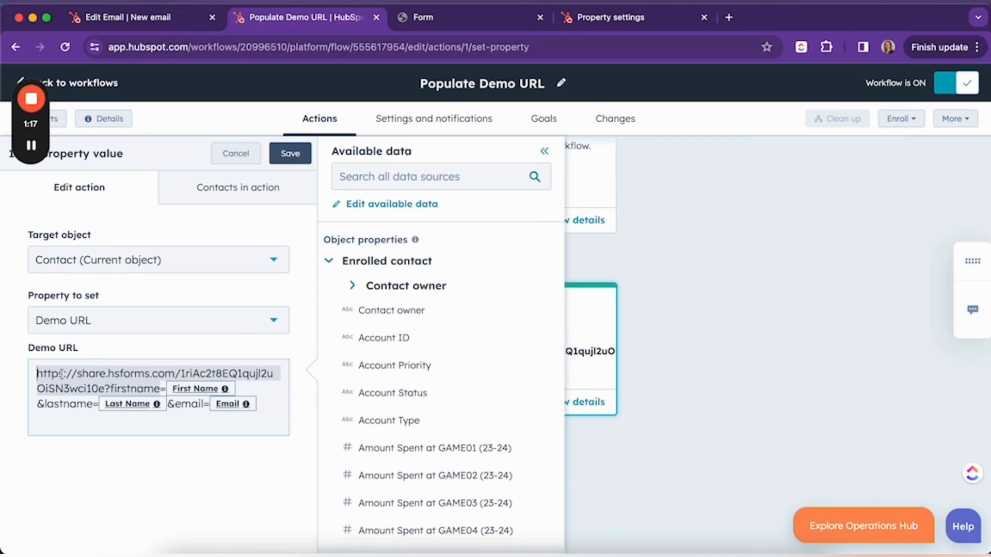
{"action": "left_click", "coordinate": [166, 390]}
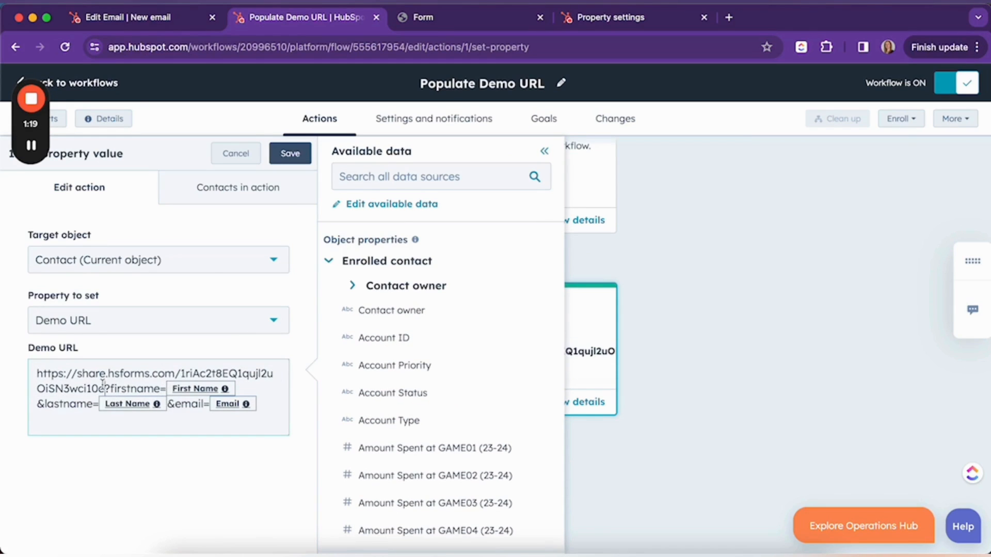
{"action": "left_click_drag", "start_coordinate": [103, 388], "coordinate": [38, 371]}
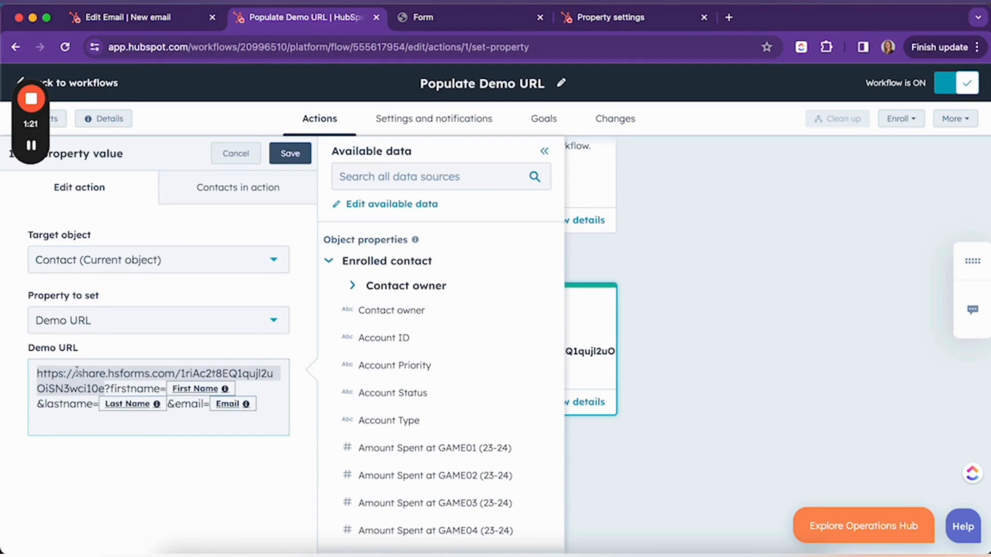
{"action": "left_click", "coordinate": [96, 373]}
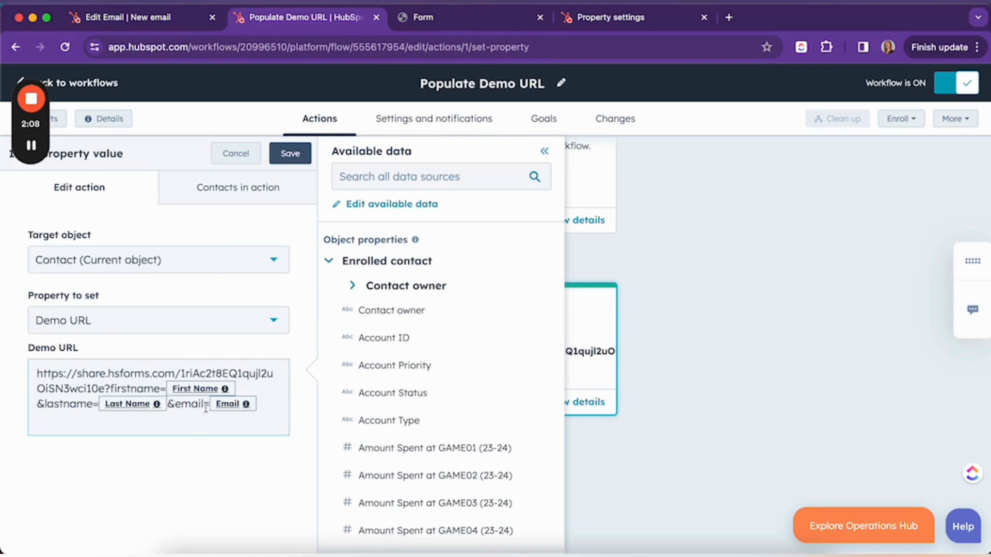
- Switch to the New email draft and open the HTML module containing the personalized link for editing
{"action": "left_click", "coordinate": [150, 17]}
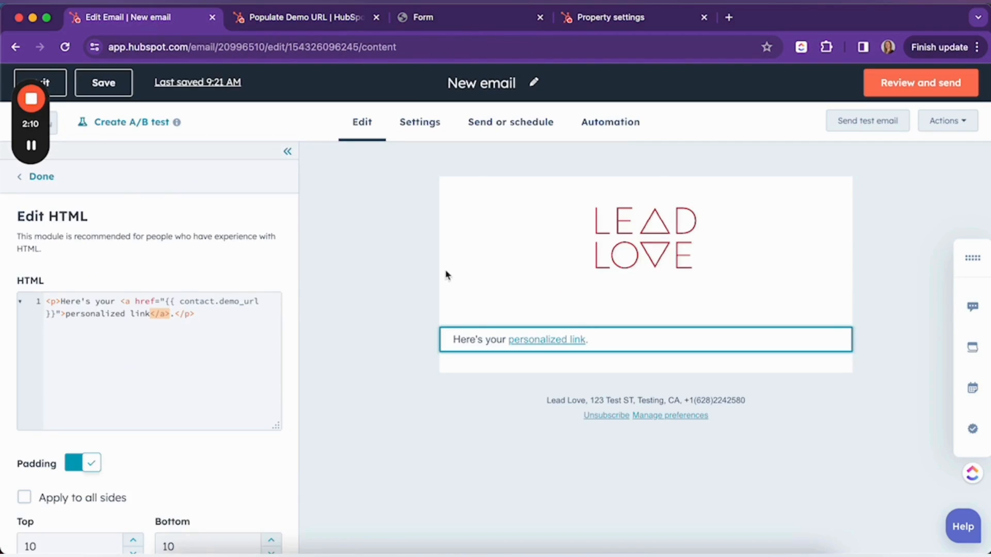
{"action": "left_click", "coordinate": [398, 268]}
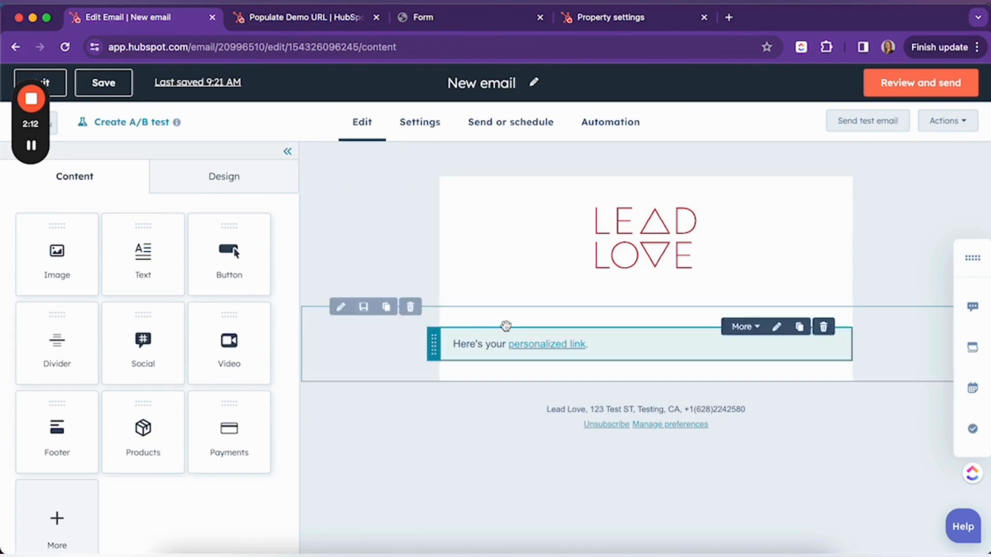
{"action": "left_click", "coordinate": [628, 354]}
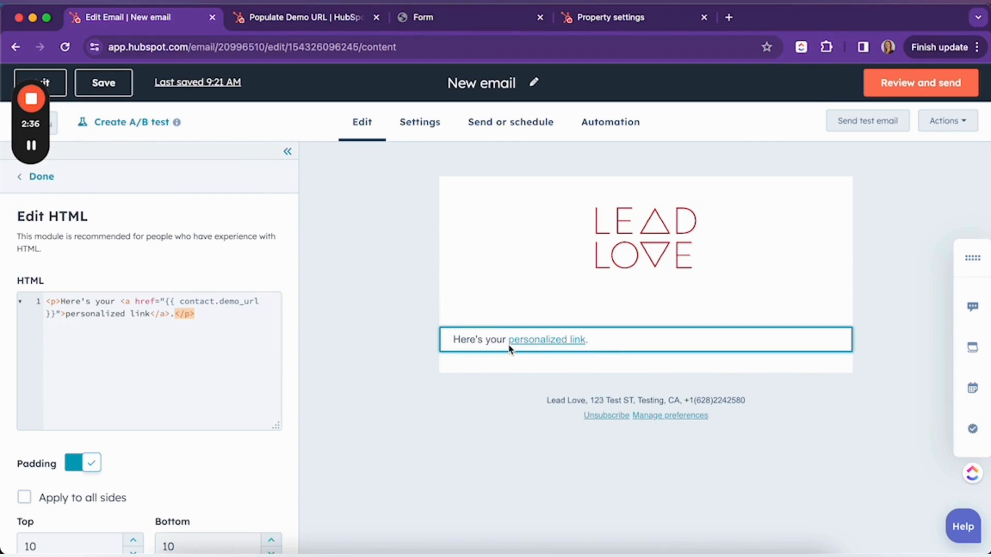
- Examine the contact.demo_url personalization token in the link's href within the email's HTML code
{"action": "left_click", "coordinate": [131, 315]}
{"action": "left_click_drag", "start_coordinate": [257, 302], "coordinate": [209, 302]}
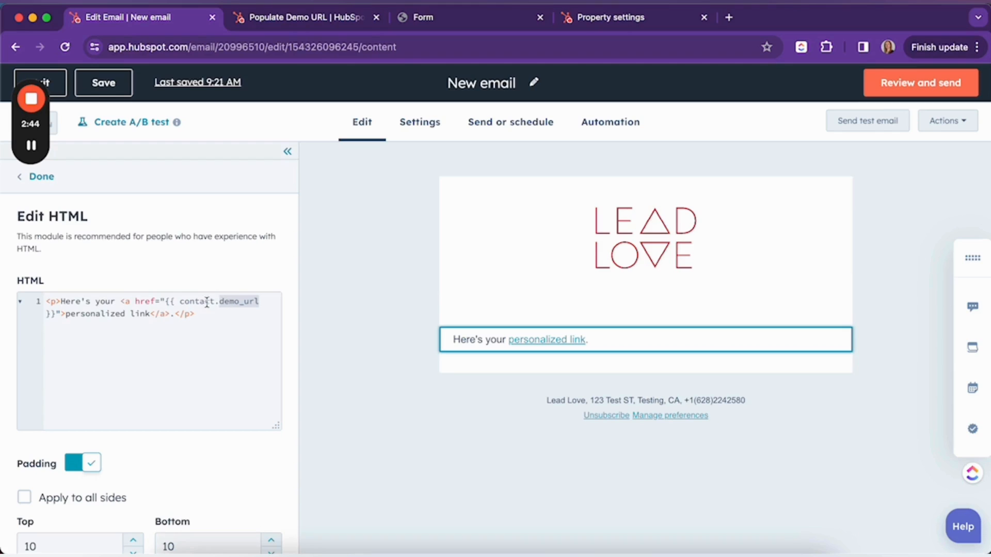
{"action": "double_click", "coordinate": [207, 303]}
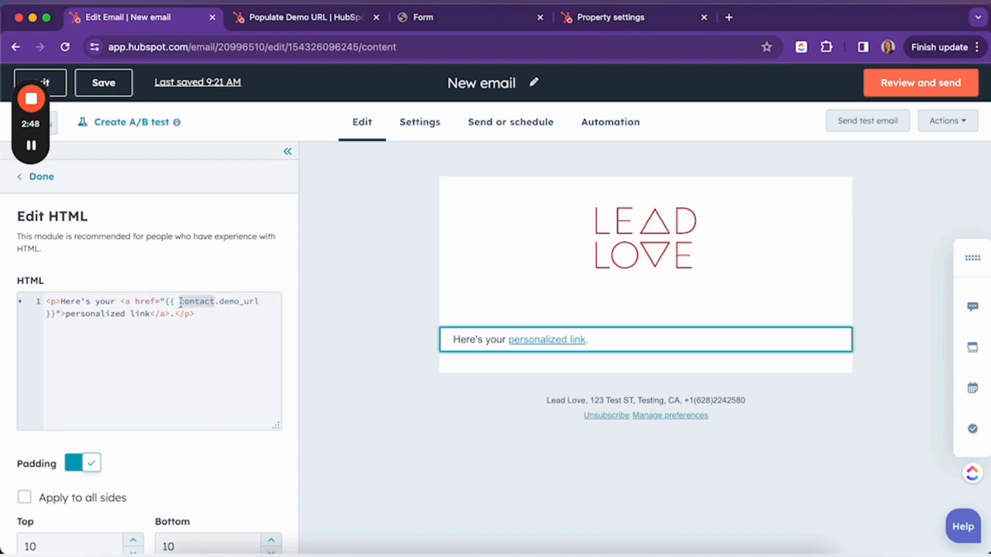
{"action": "left_click", "coordinate": [219, 303]}
{"action": "mouse_move", "coordinate": [223, 301]}
{"action": "left_mouse_down"}
{"action": "mouse_move", "coordinate": [231, 301]}
{"action": "mouse_move", "coordinate": [219, 297]}
{"action": "left_mouse_up"}
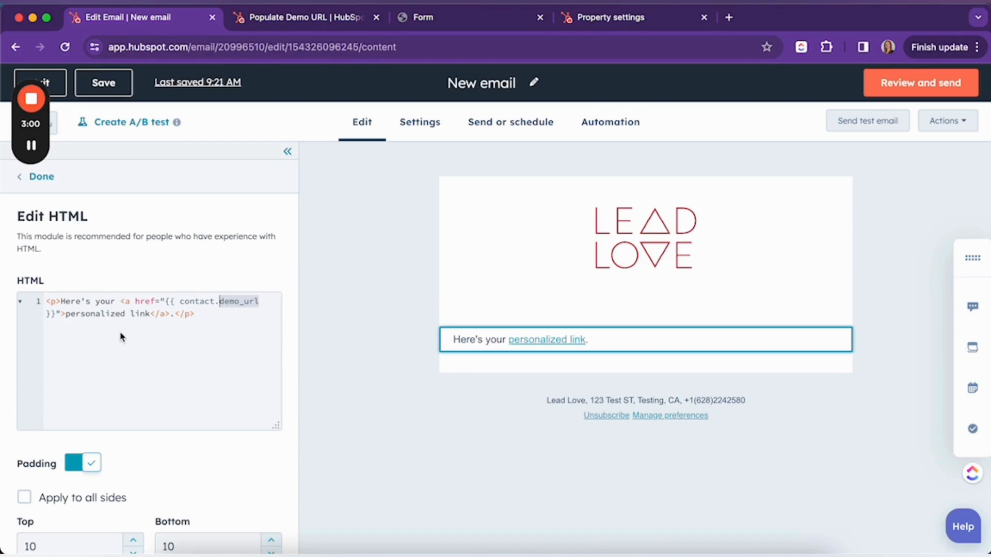
- Examine the "personalized link" anchor text and the closing tags in the email's HTML code
{"action": "left_click", "coordinate": [115, 314]}
{"action": "left_click_drag", "start_coordinate": [150, 313], "coordinate": [69, 310]}
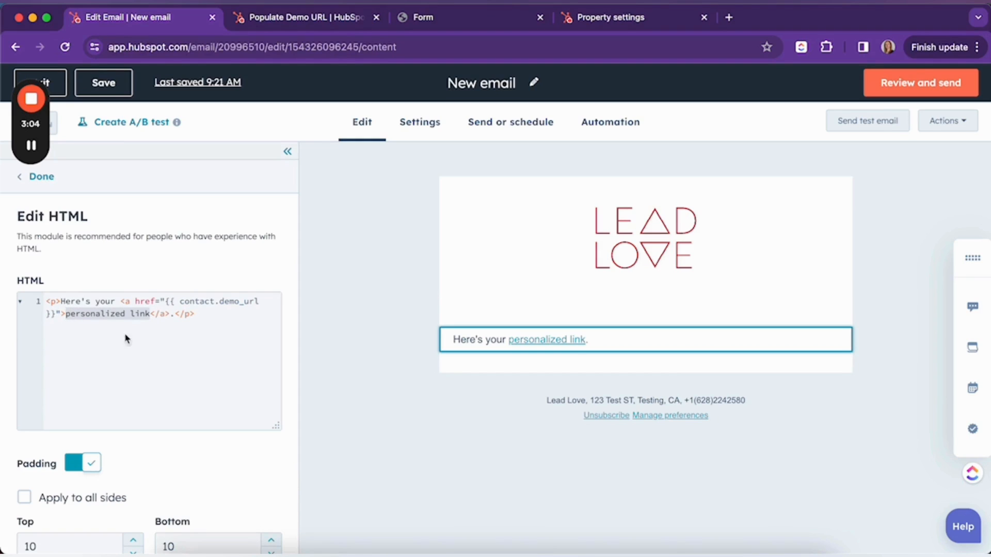
{"action": "left_click", "coordinate": [180, 317]}
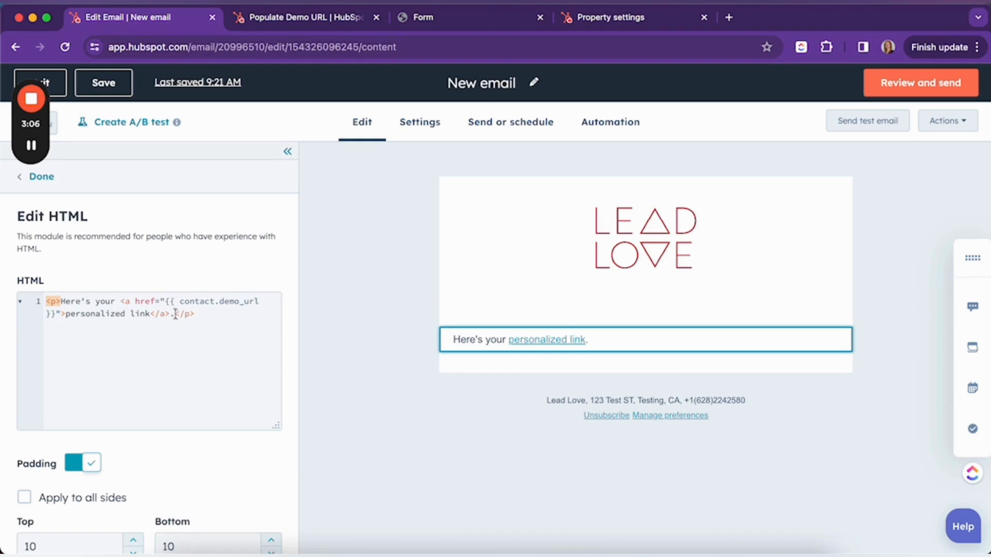
{"action": "left_click", "coordinate": [217, 321]}
- Send a test email to the preset recipient, received as the specific contact found by searching for the contact's last name
{"action": "left_click", "coordinate": [873, 122]}
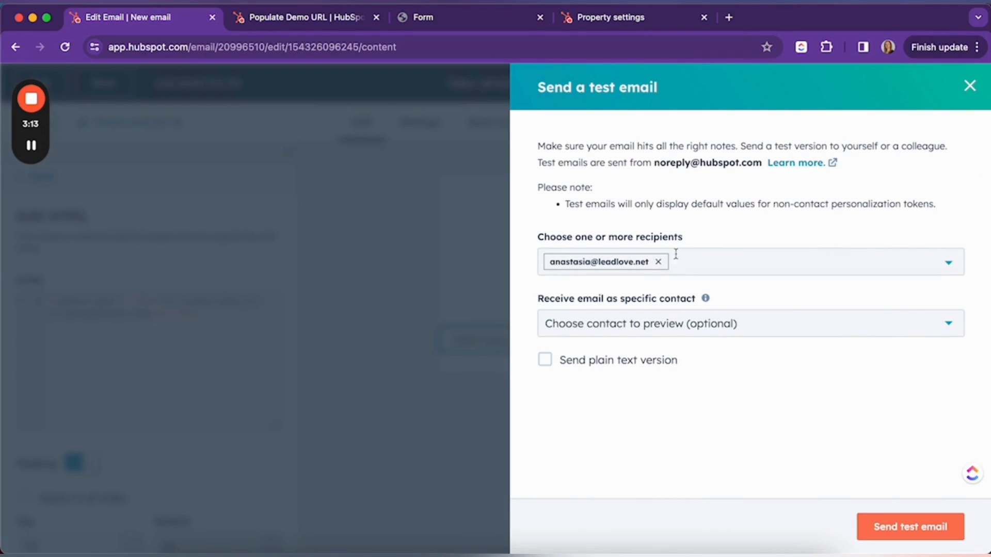
{"action": "left_click", "coordinate": [653, 324]}
{"action": "type", "text": "zhukova"}
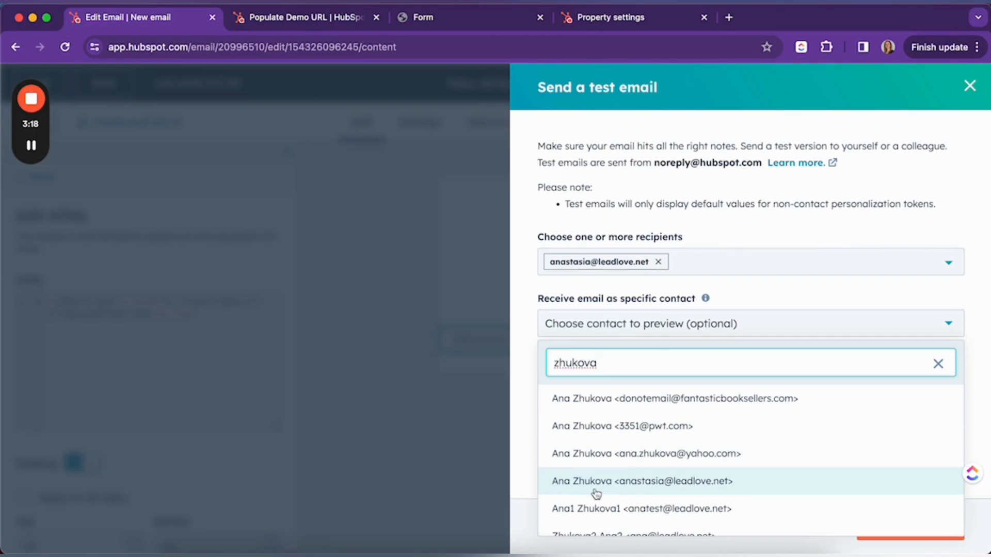
{"action": "left_click", "coordinate": [723, 487]}
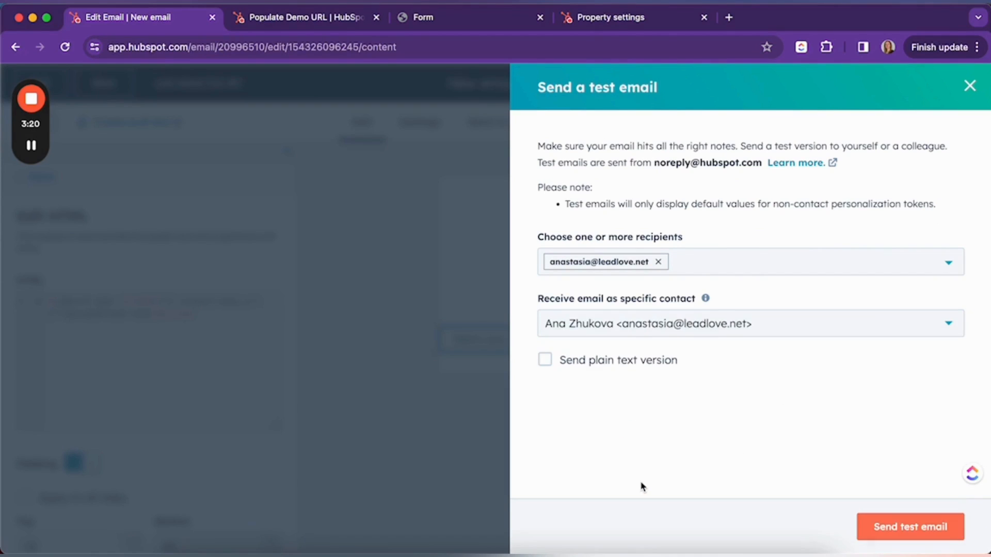
{"action": "left_click", "coordinate": [936, 537]}
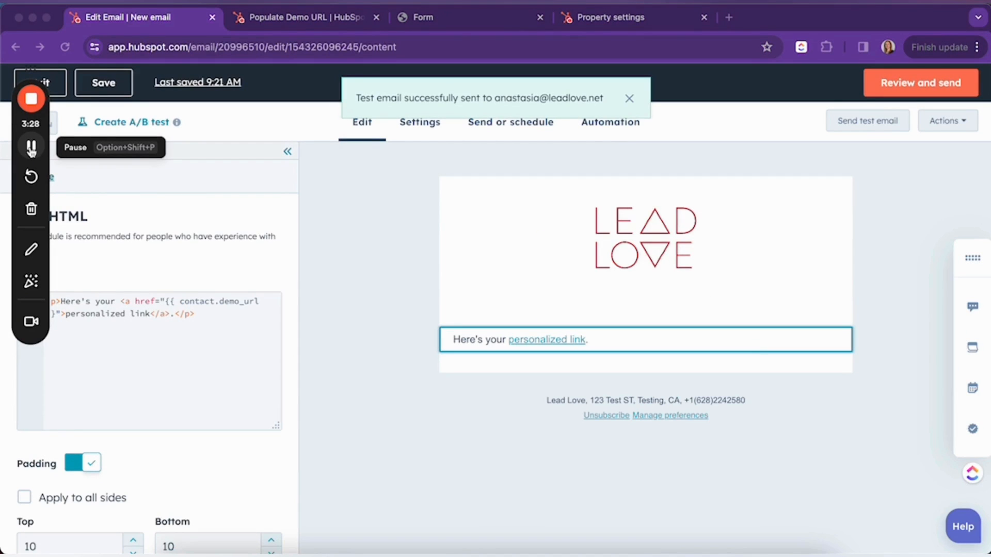
- Switch to the newest Marketing Email Preview Send message in Gmail and expand its trimmed content to view the email body
{"action": "left_click", "coordinate": [31, 147]}
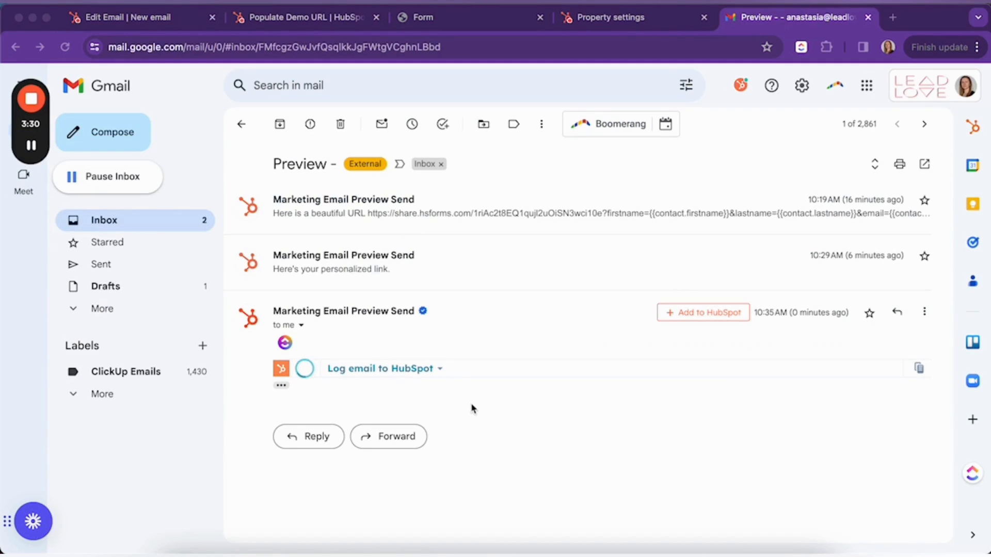
{"action": "left_click", "coordinate": [280, 393]}
{"action": "scroll", "coordinate": [453, 389], "scroll_direction": "down", "scroll_amount": 5}
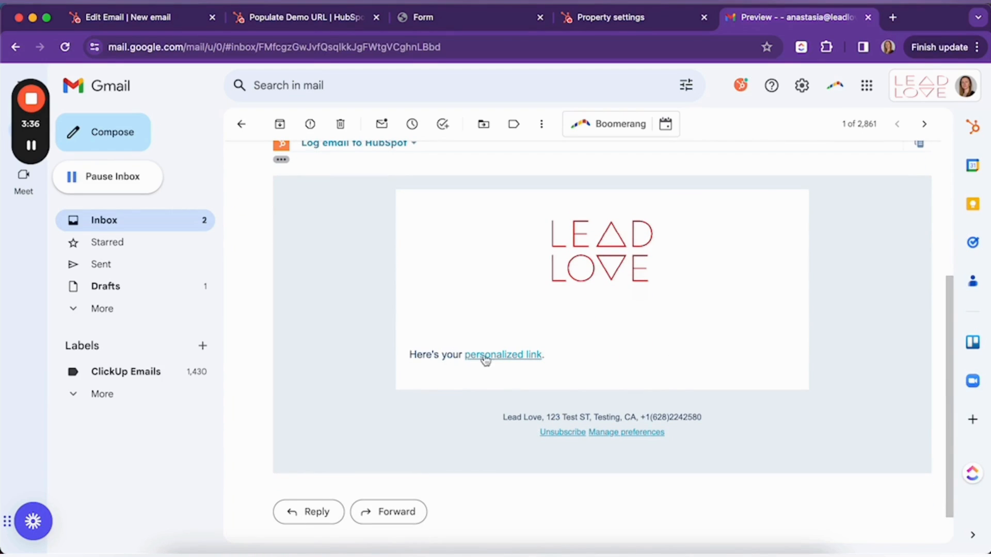
- Open the email's personalized link and inspect the firstname, lastname and email parameters in the form's URL
{"action": "left_click", "coordinate": [504, 359]}
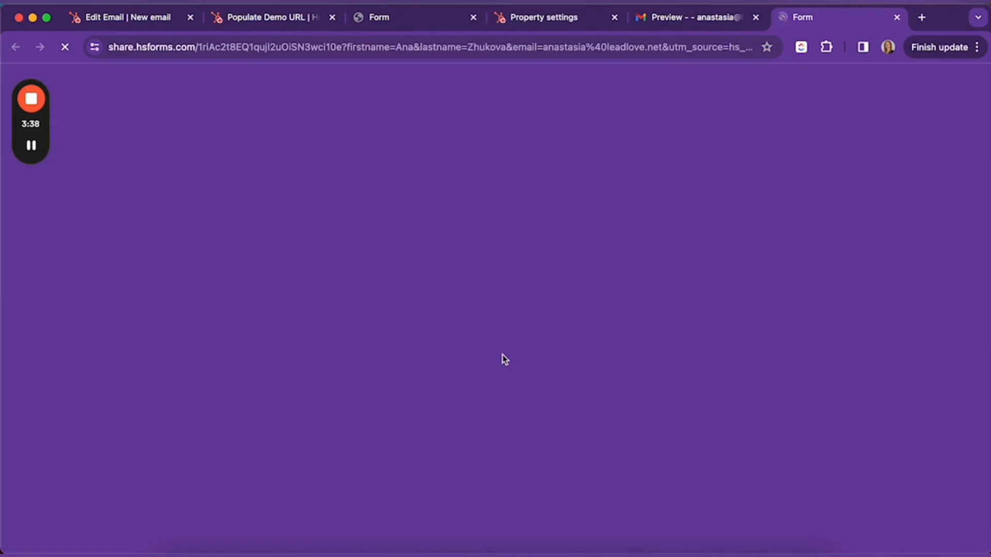
{"action": "left_click", "coordinate": [371, 47]}
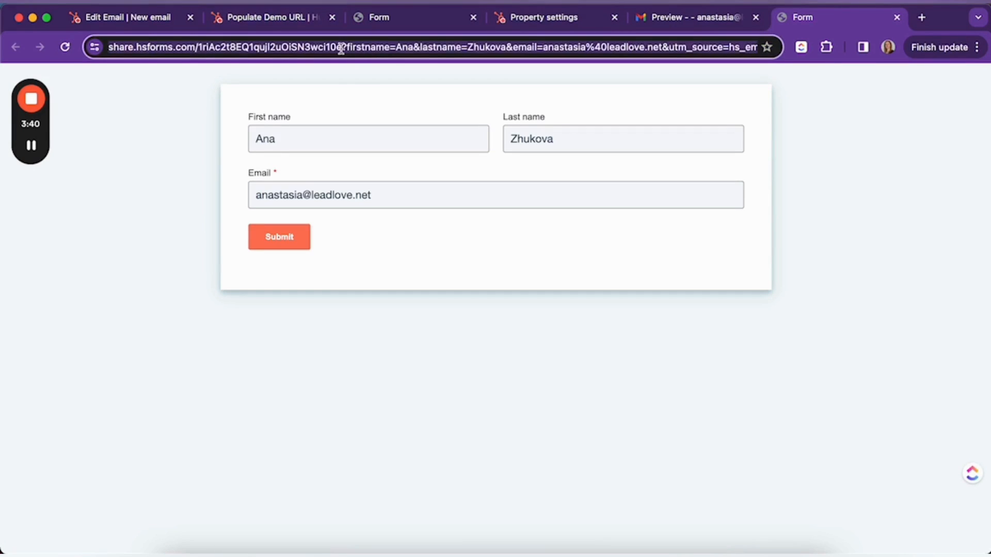
{"action": "left_click", "coordinate": [343, 47]}
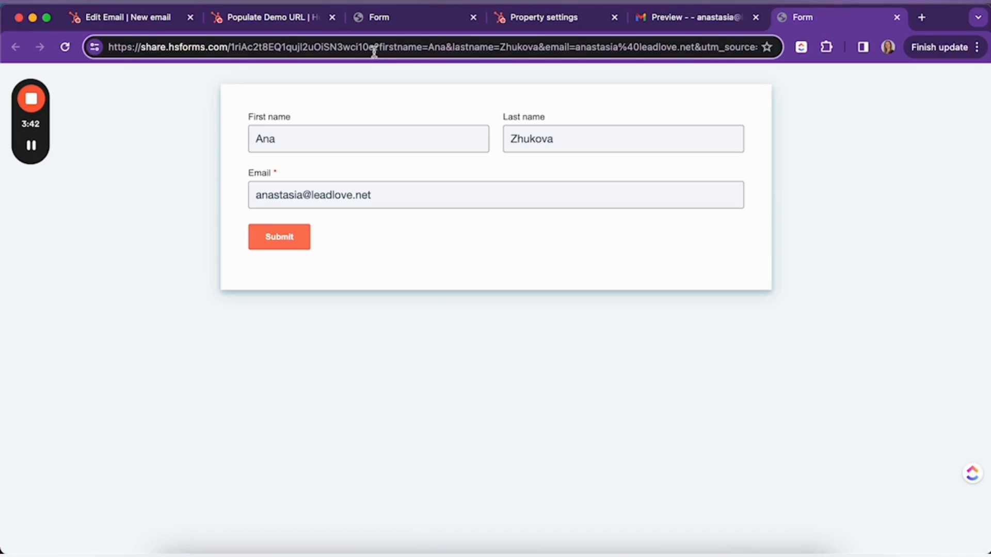